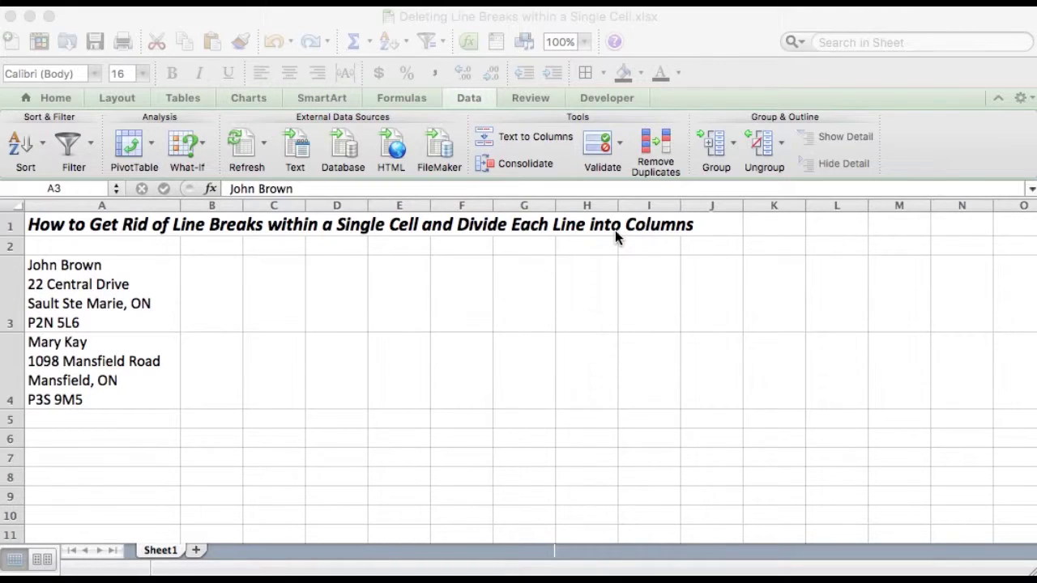
Inspect the line breaks in the address cells A3 and A4.
click(50, 284)
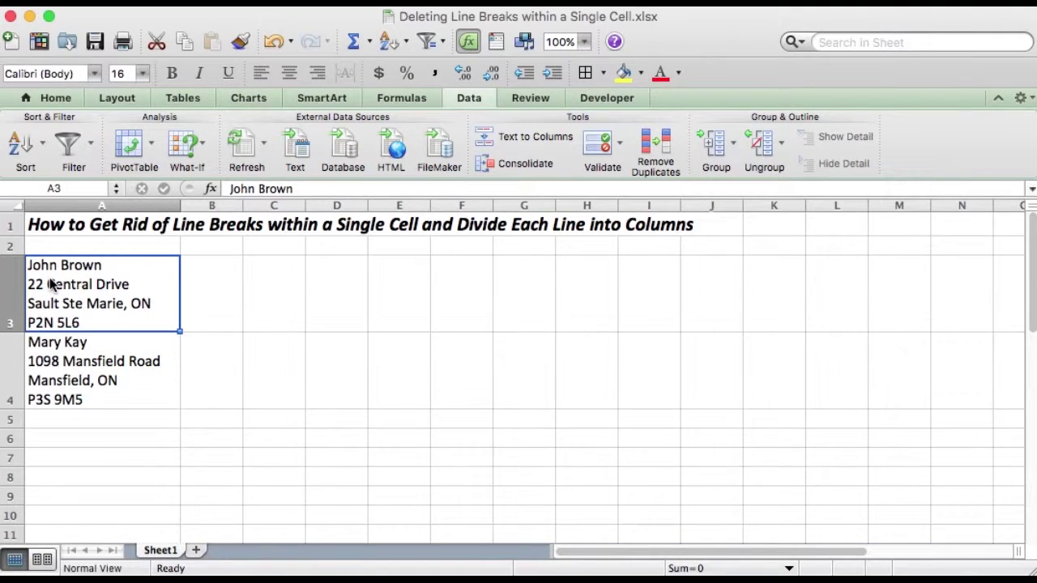
click(93, 386)
click(81, 293)
double_click(99, 265)
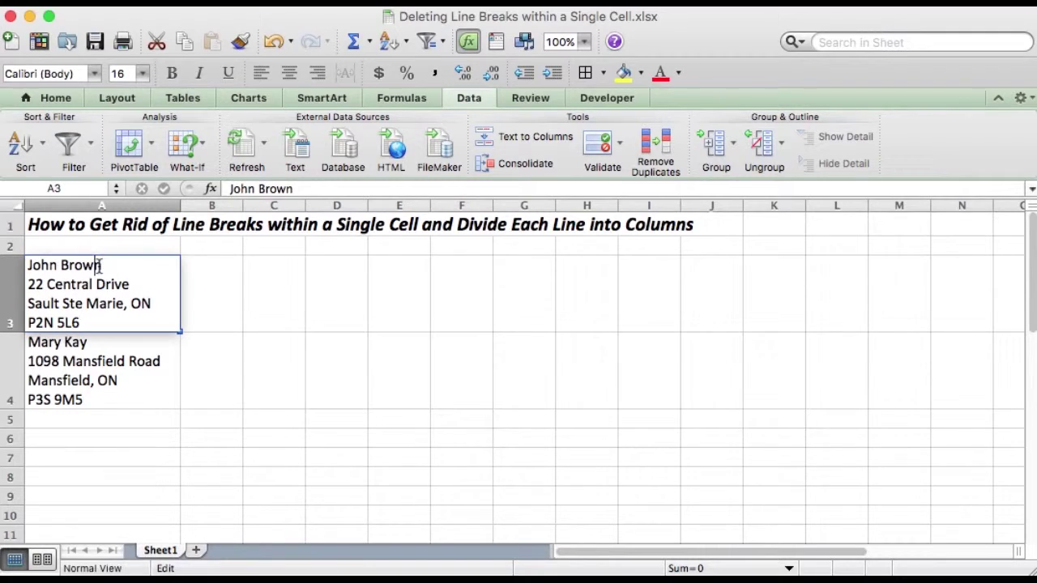
double_click(99, 266)
click(105, 266)
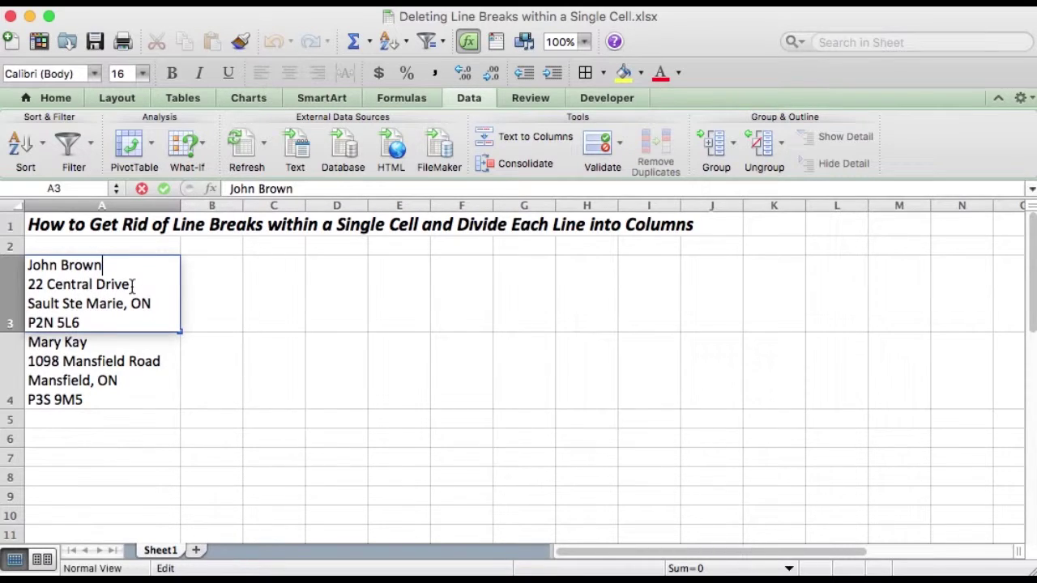
click(91, 362)
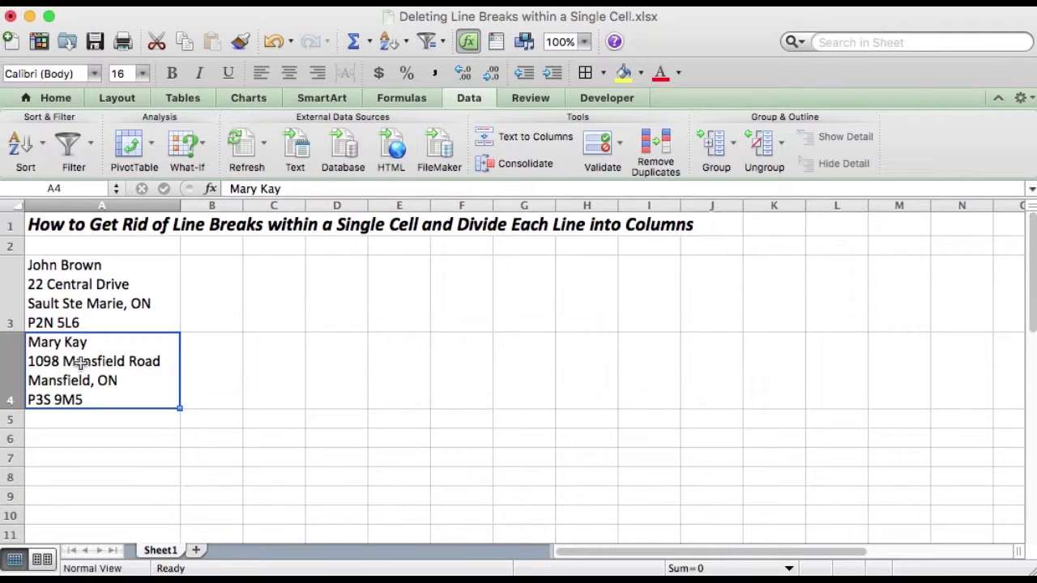
Trial-split A3:A4 into columns by delimiter including spaces, then undo it.
drag(92, 280, 94, 354)
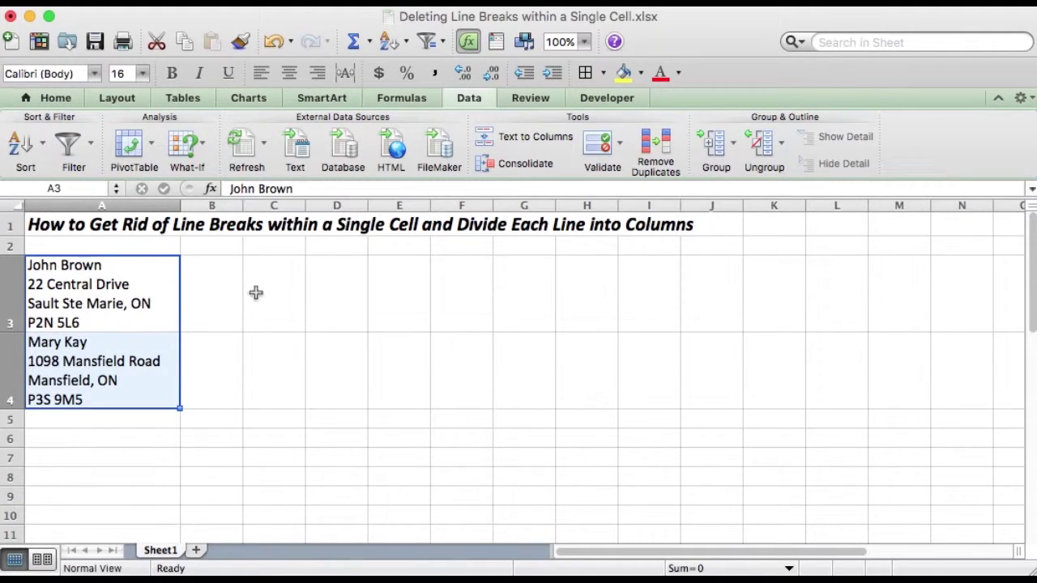
click(501, 134)
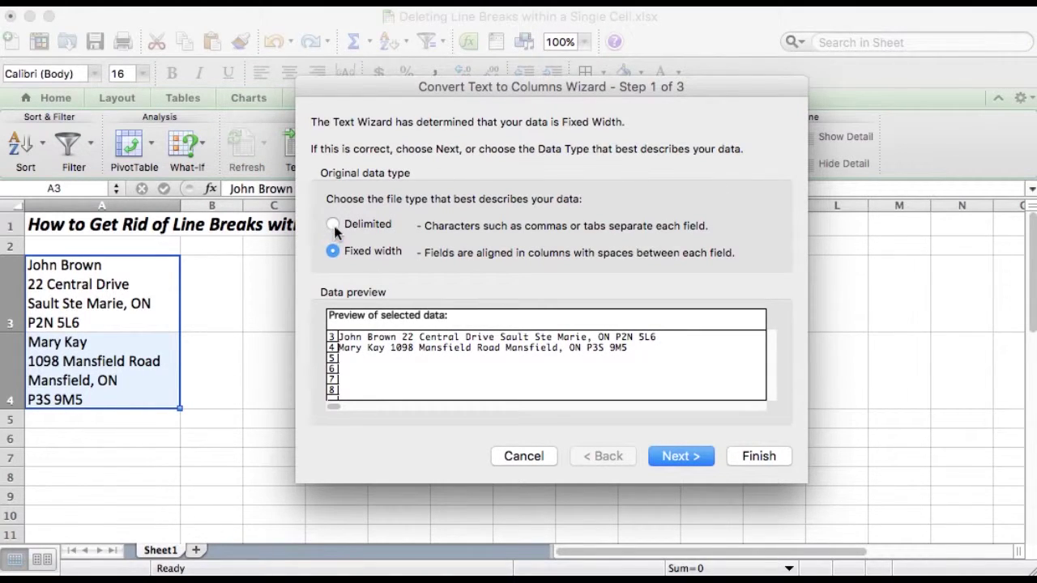
click(333, 225)
click(662, 458)
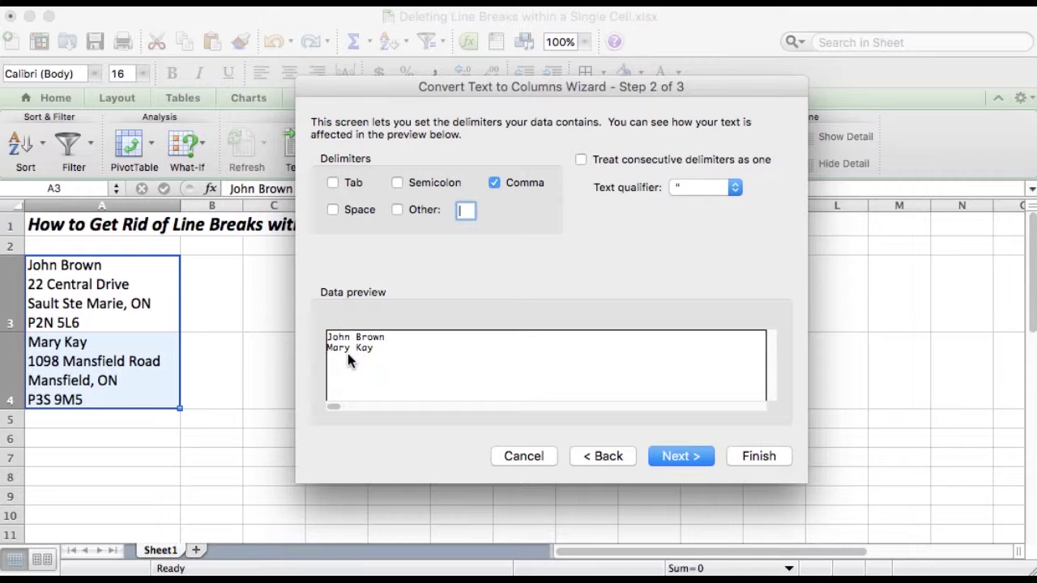
click(332, 210)
click(691, 459)
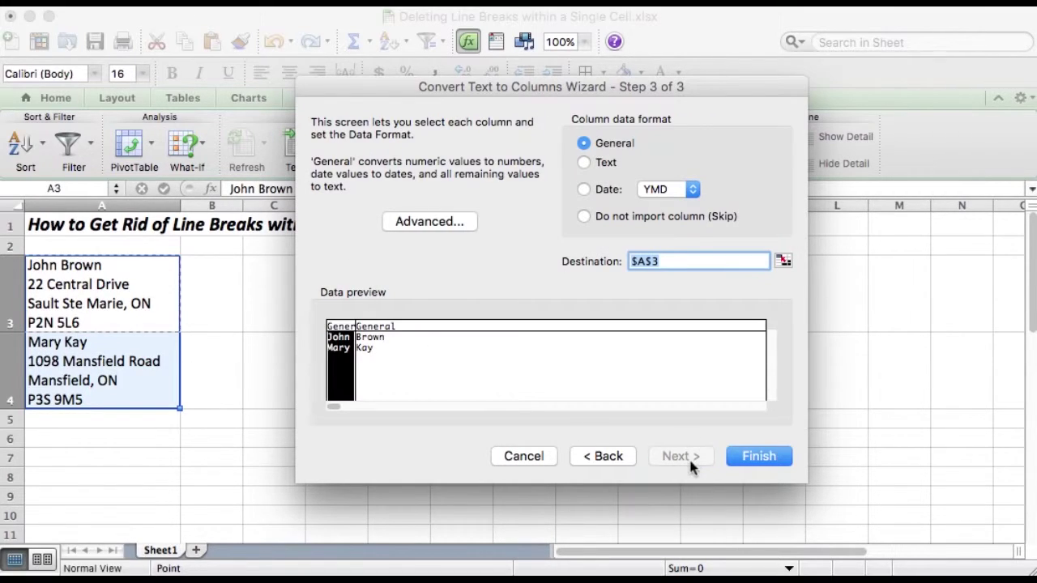
click(754, 456)
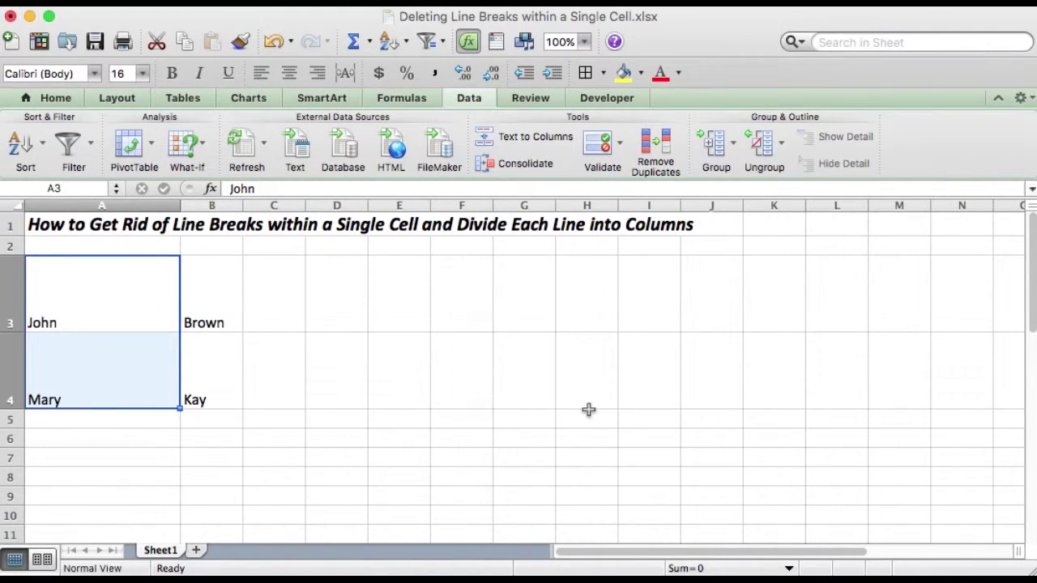
click(275, 43)
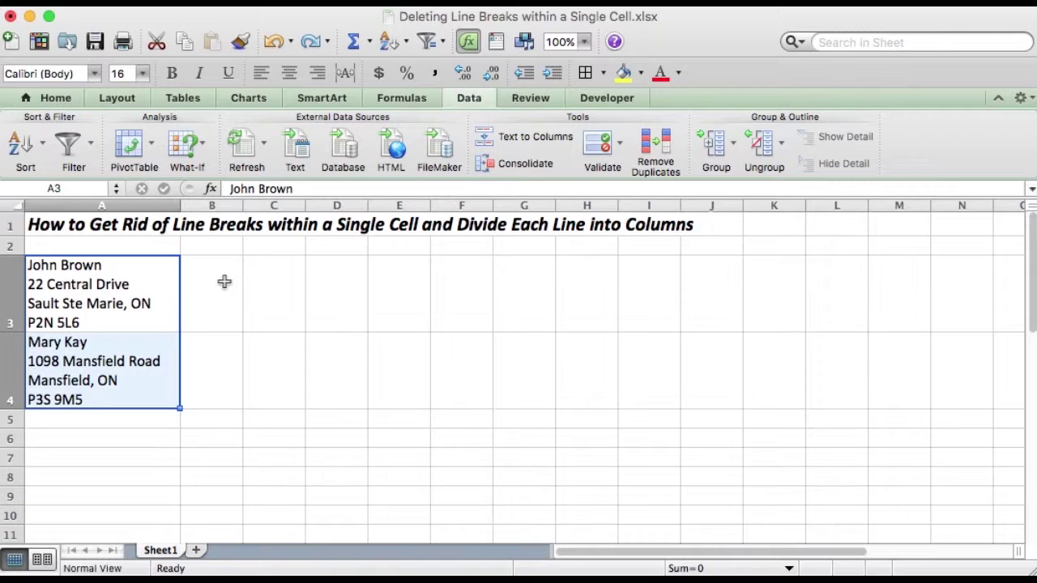
Enter =SUBSTITUTE(A3,CHAR(13),",") in B3 to join the first address with commas.
click(225, 281)
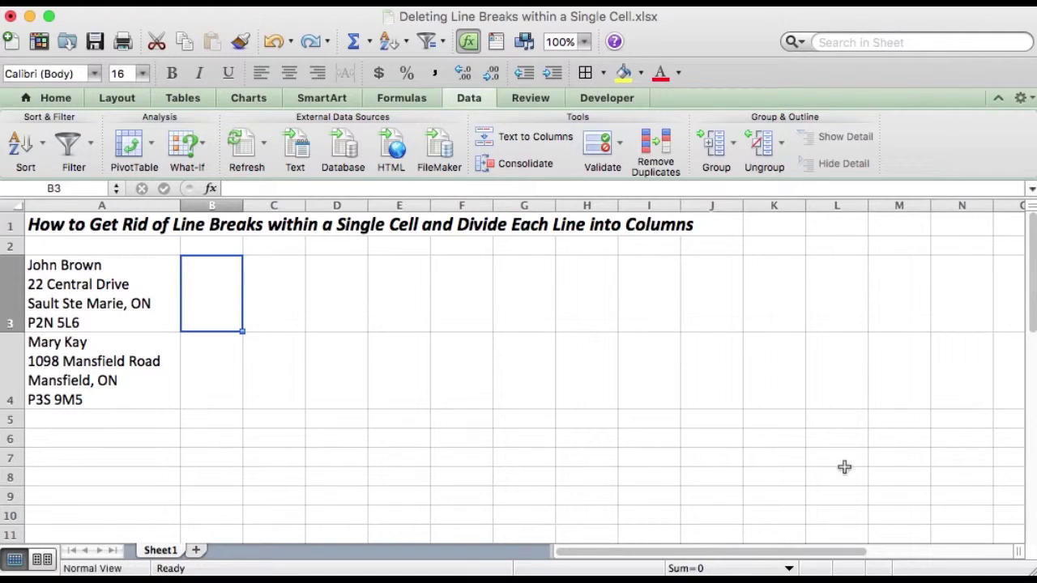
double_click(215, 270)
text(=S)
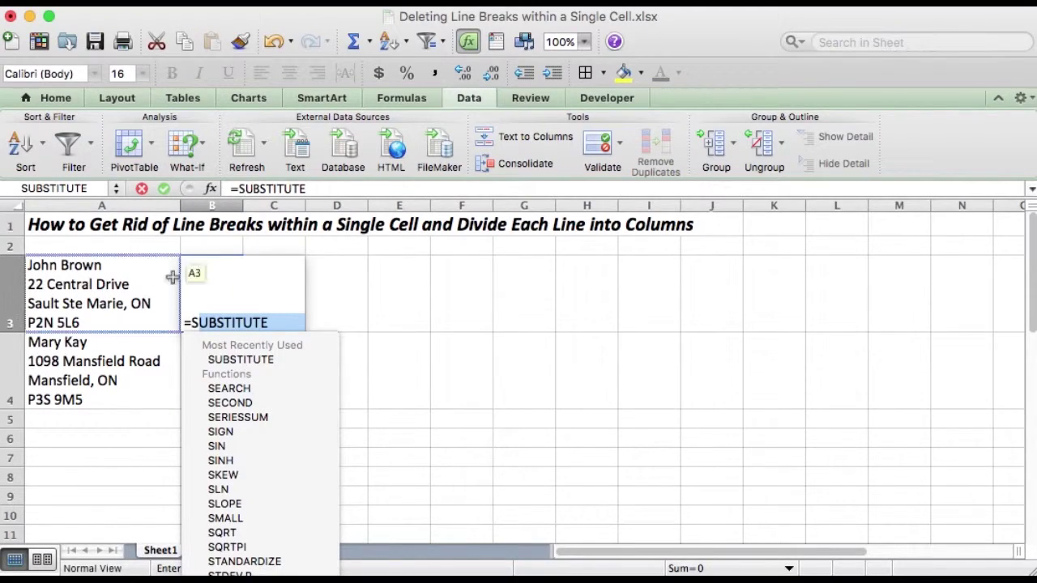
double_click(231, 361)
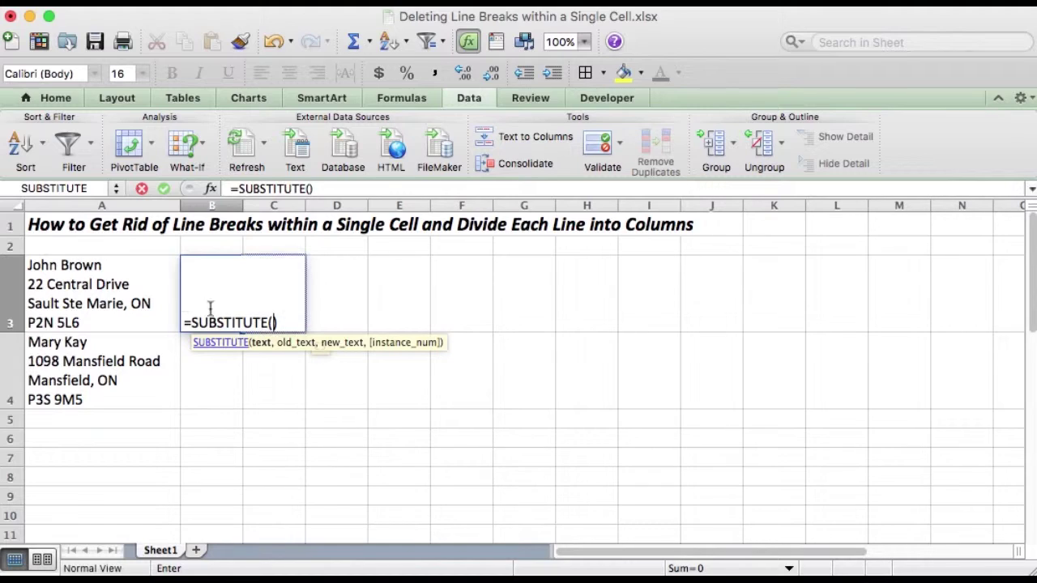
click(107, 297)
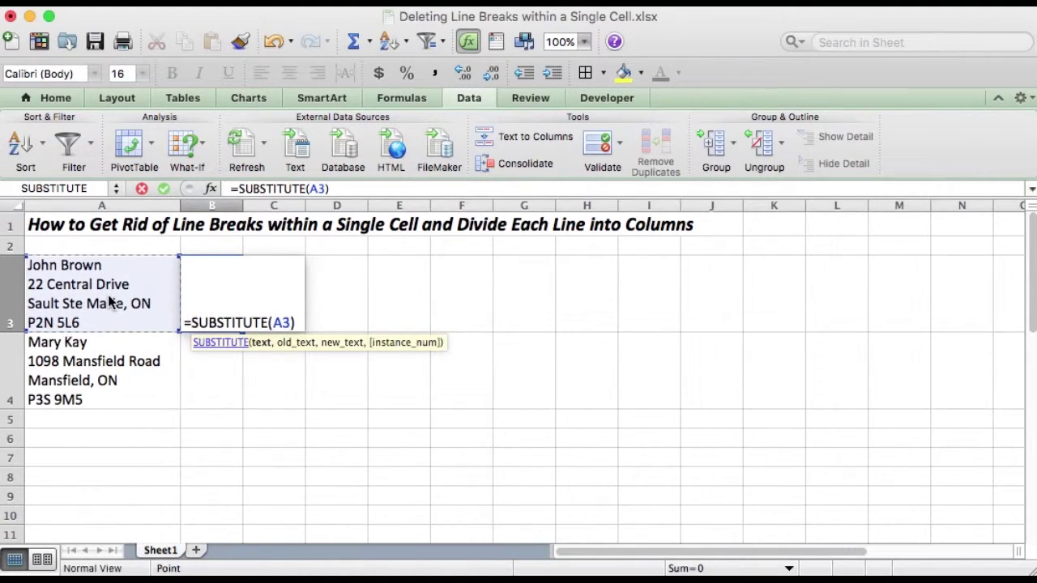
text(,)
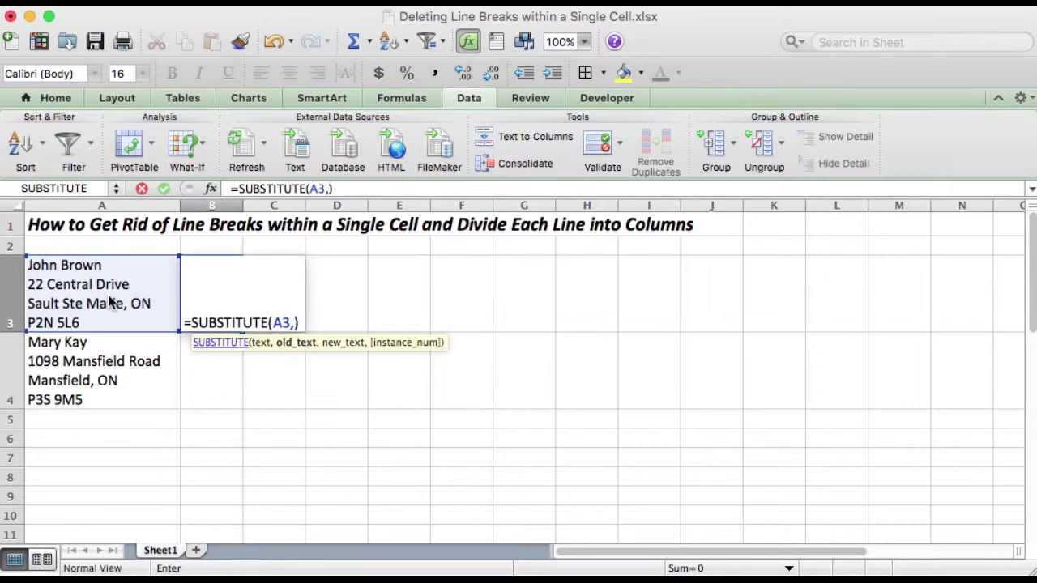
text(CHAR)
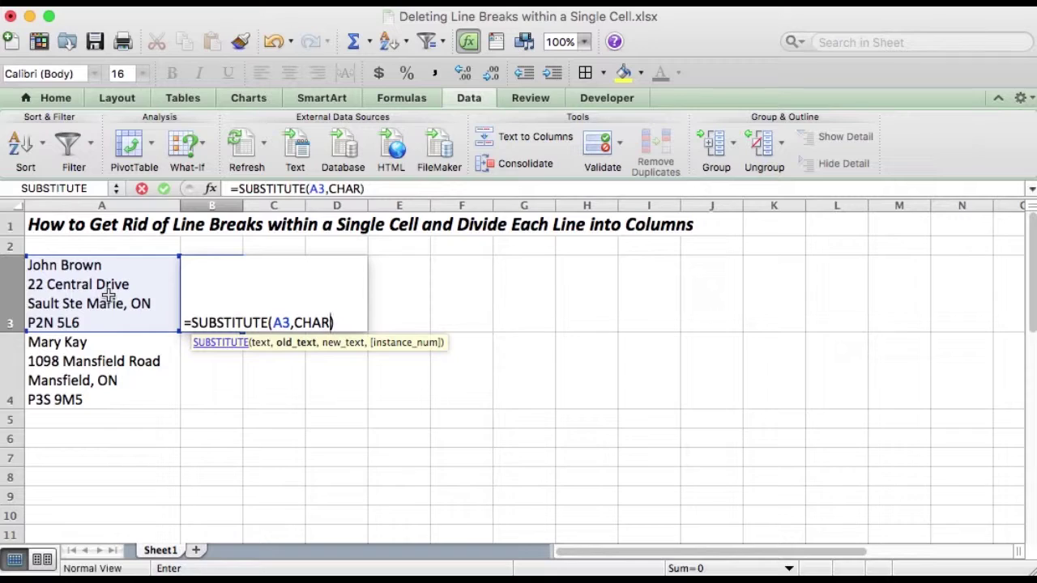
text(()
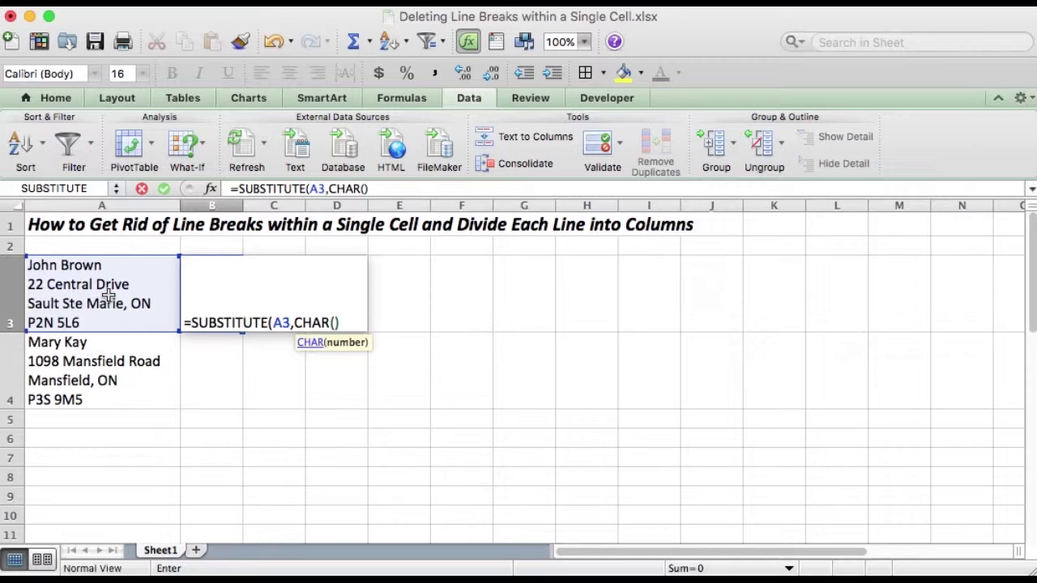
text(13))
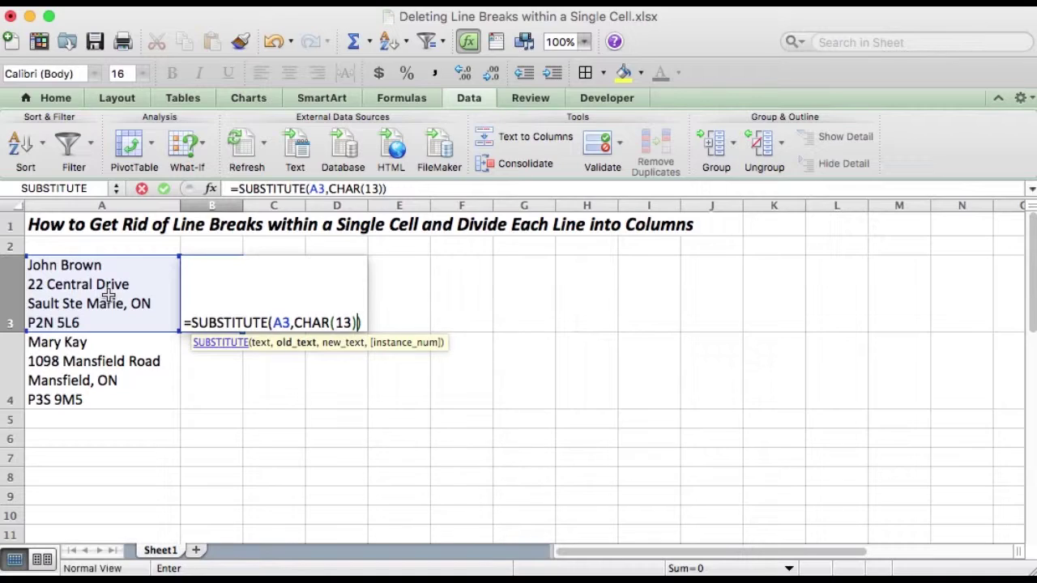
text(,)
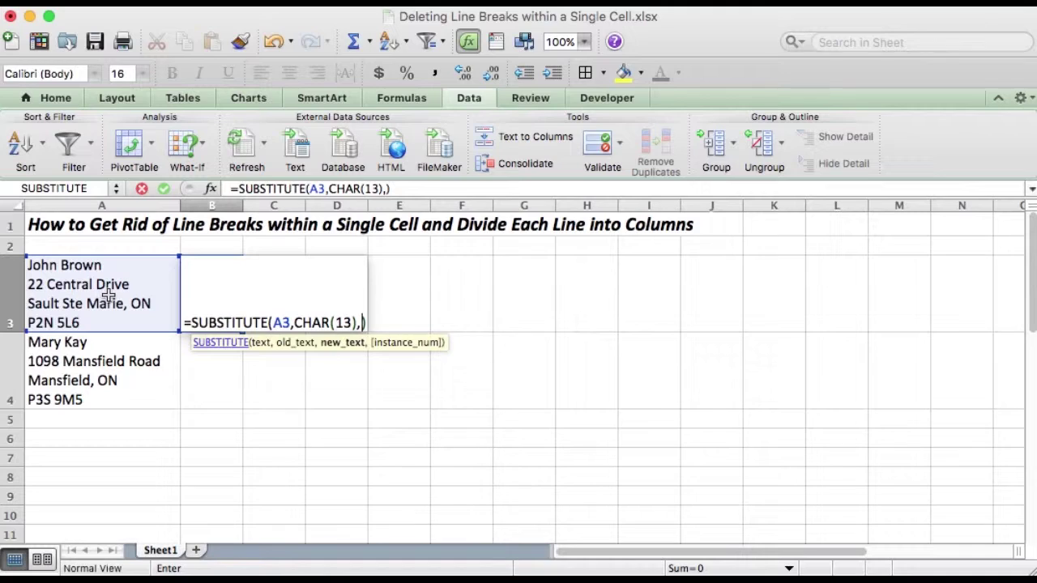
text(",")
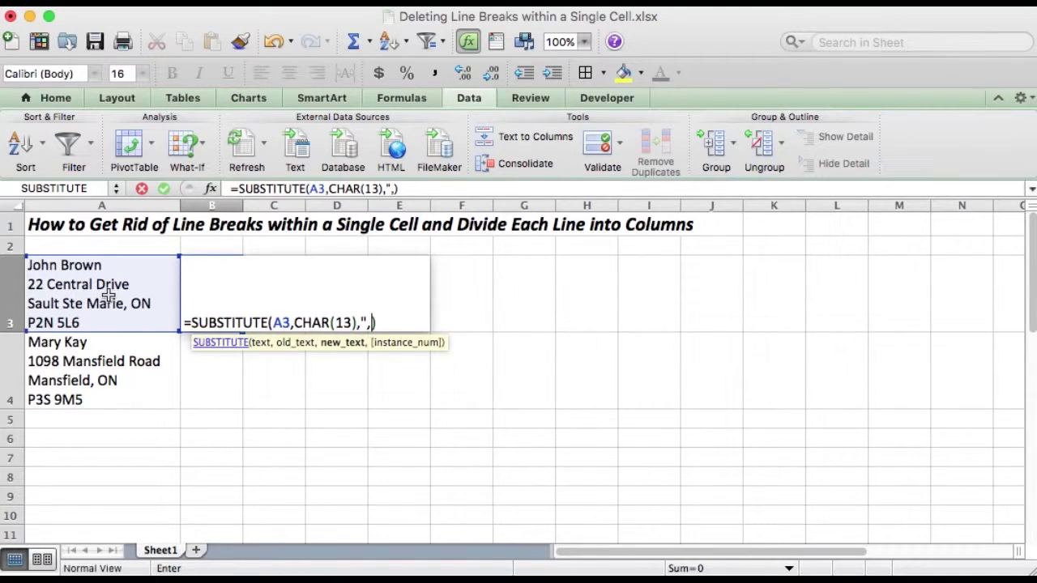
text(")
key(Return)
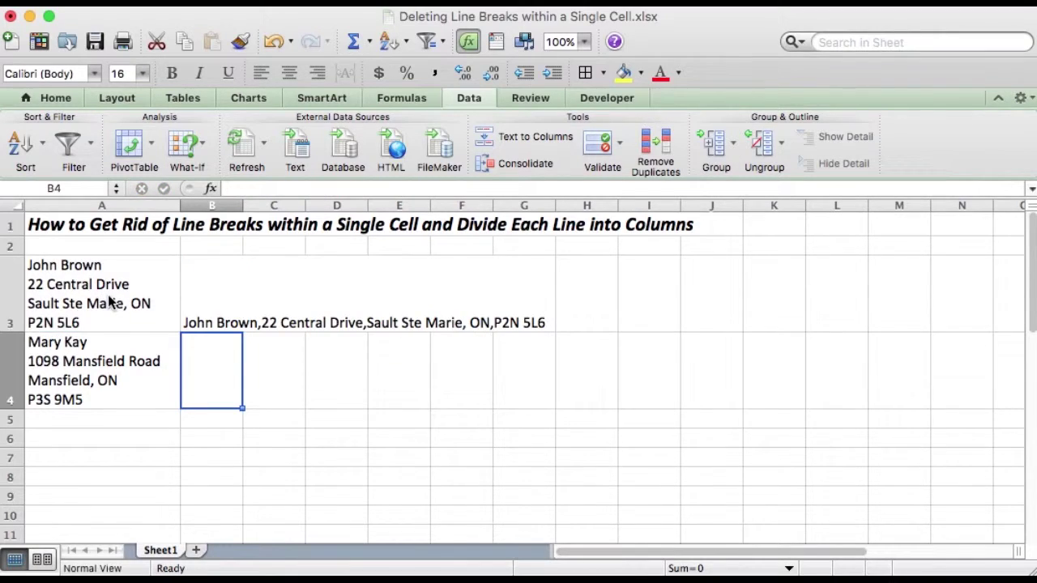
Fill B3's SUBSTITUTE formula down to B4 and copy B3:B4.
click(204, 319)
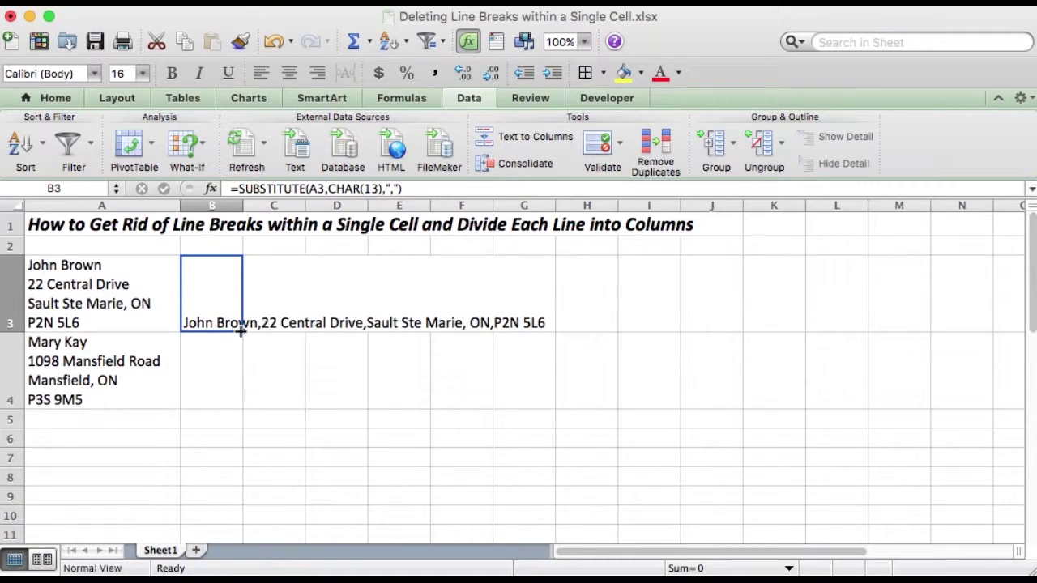
double_click(241, 331)
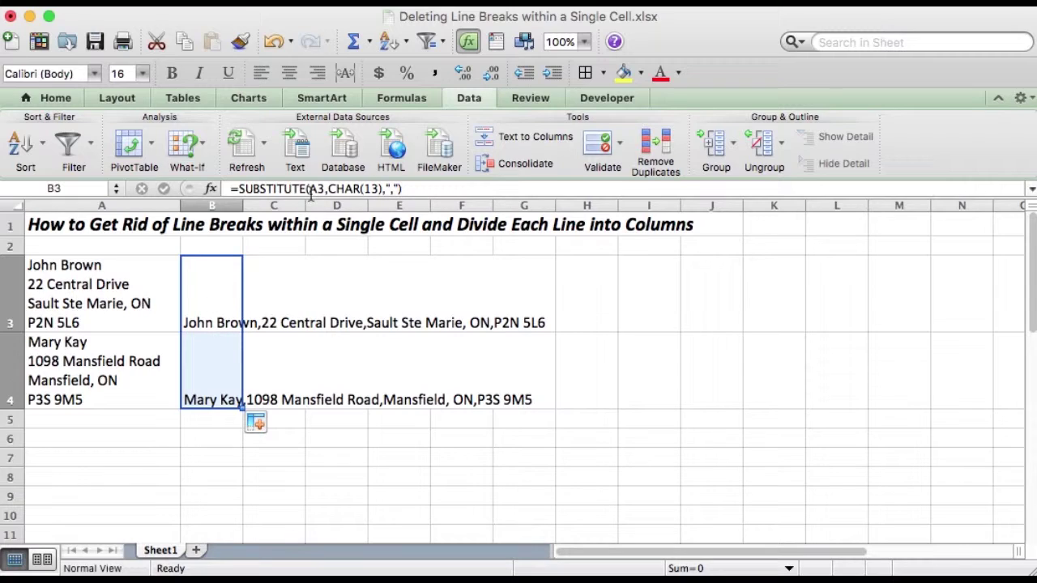
right_click(214, 286)
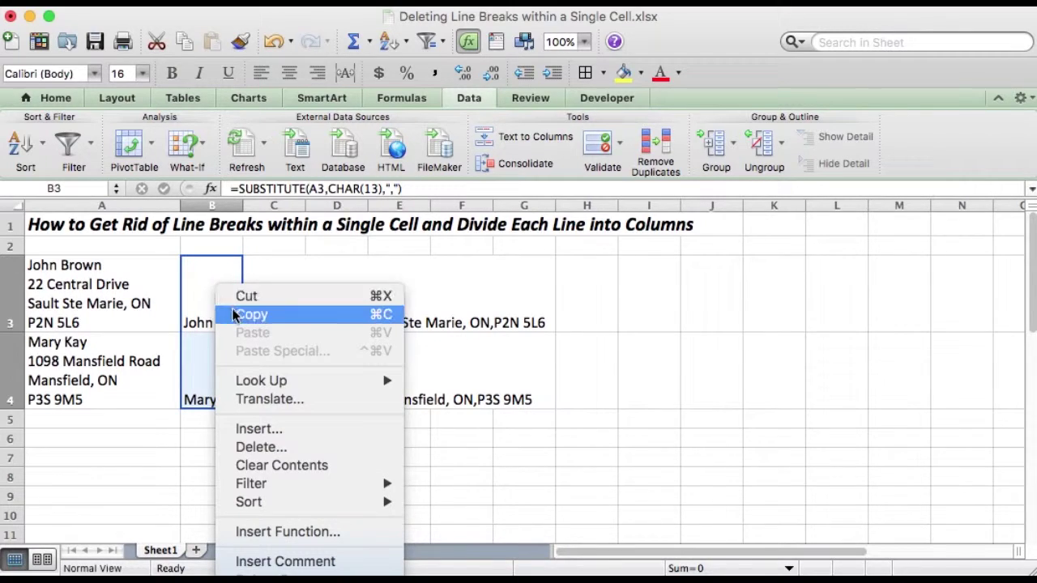
click(235, 314)
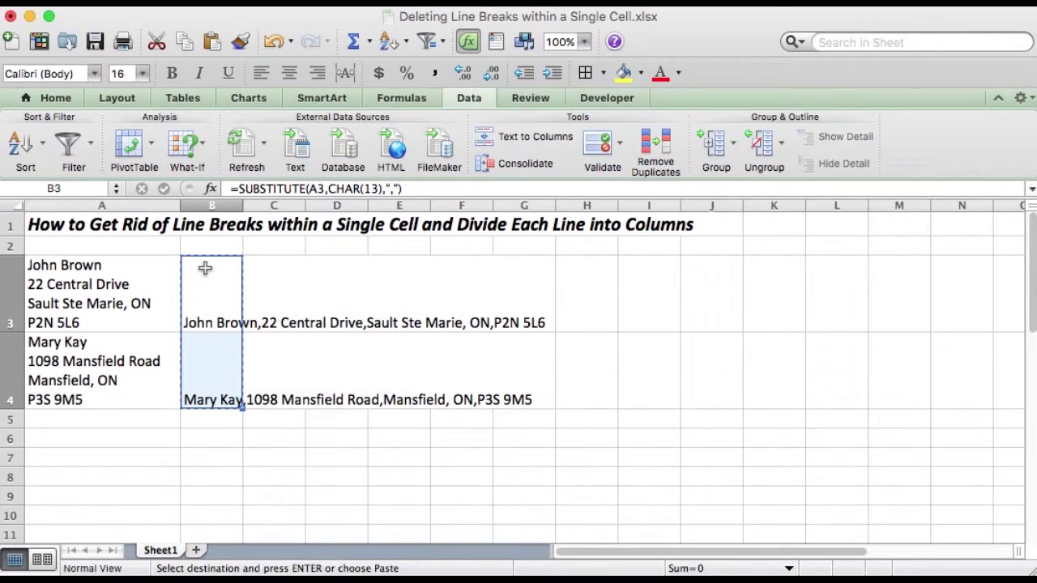
Paste Special B3:B4 back onto itself as Values only.
right_click(205, 276)
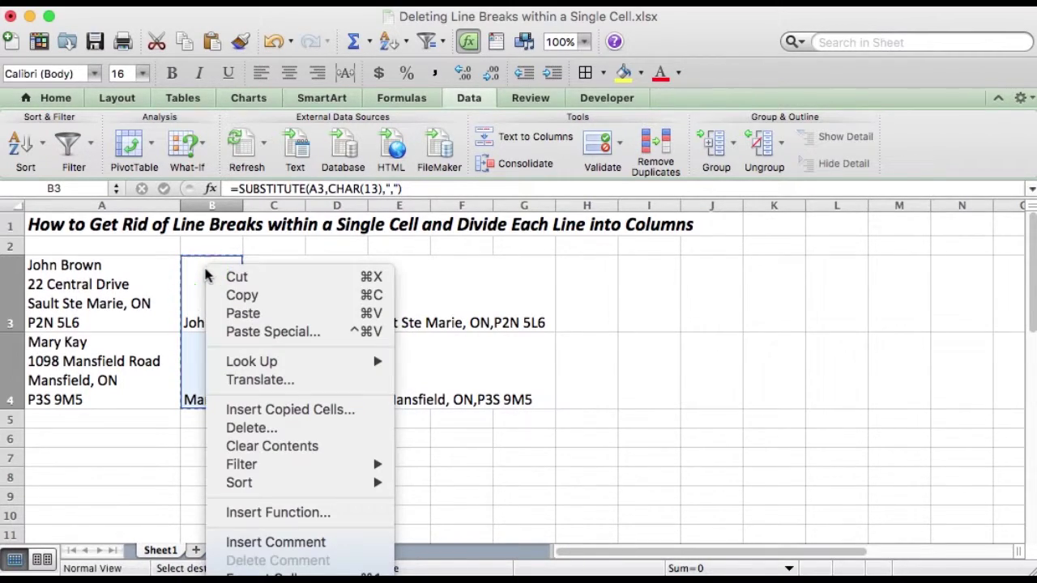
click(256, 333)
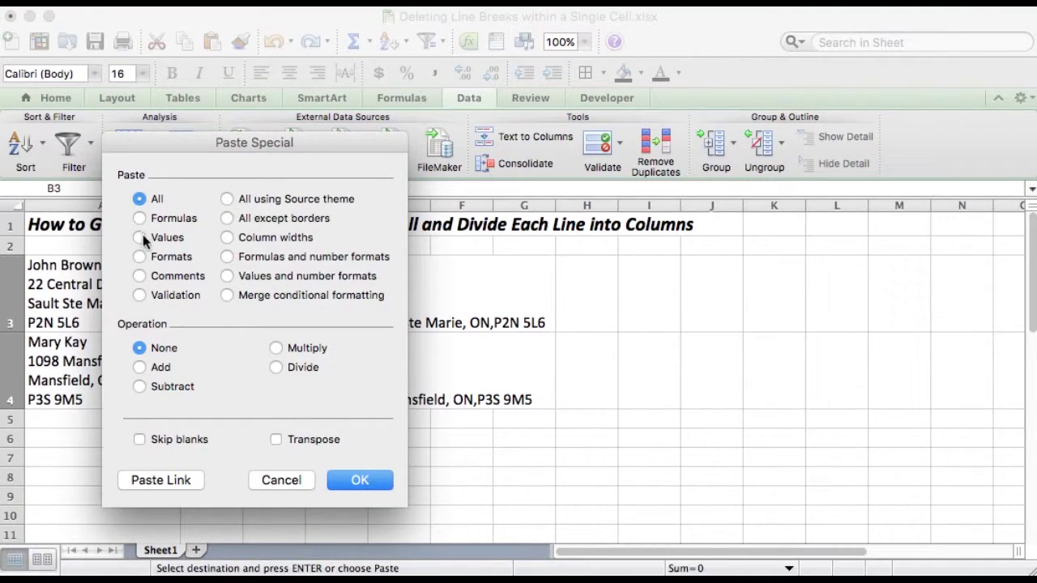
click(142, 238)
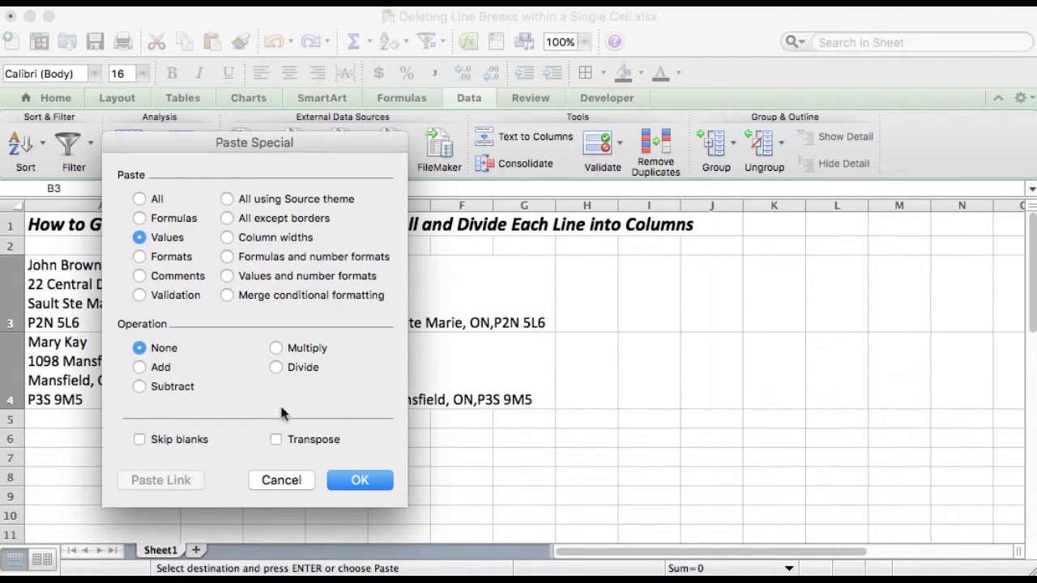
click(342, 479)
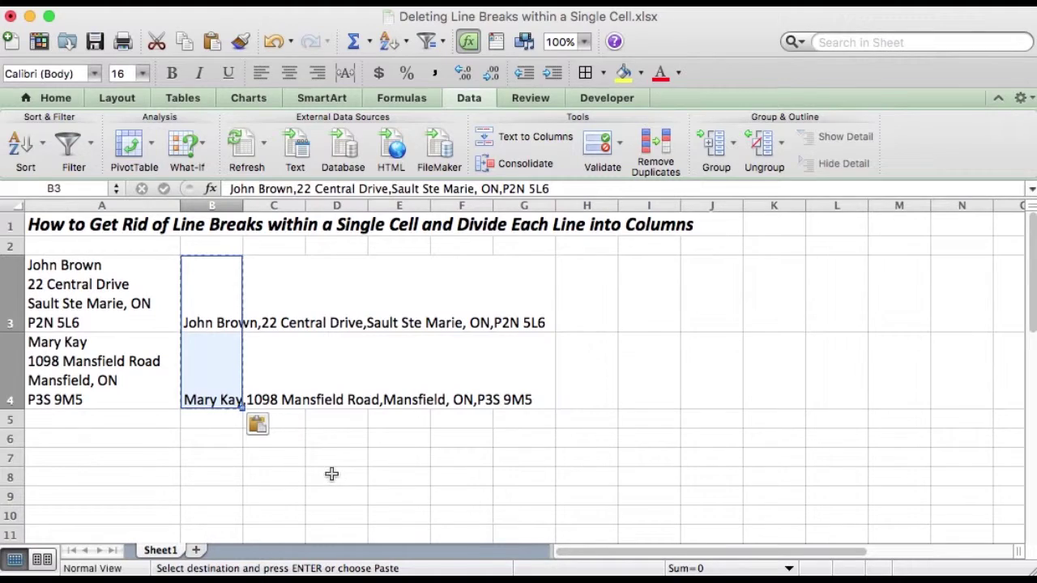
click(212, 323)
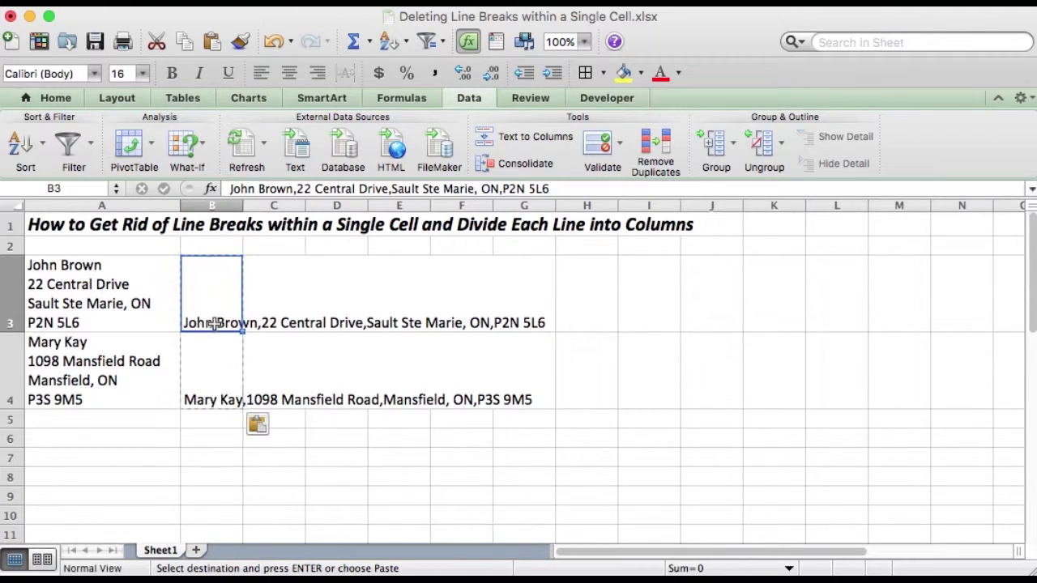
click(211, 399)
click(217, 304)
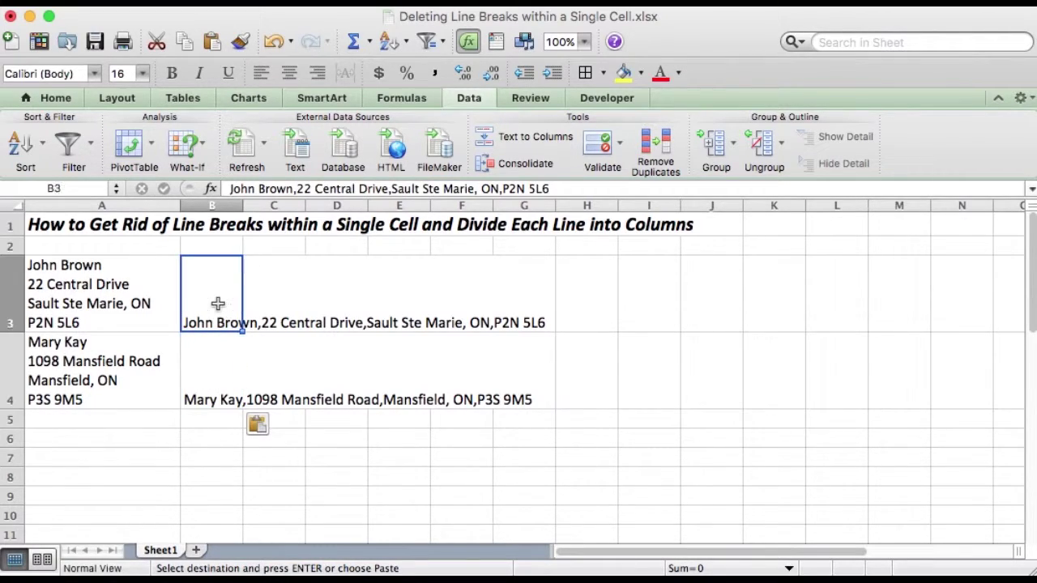
click(93, 302)
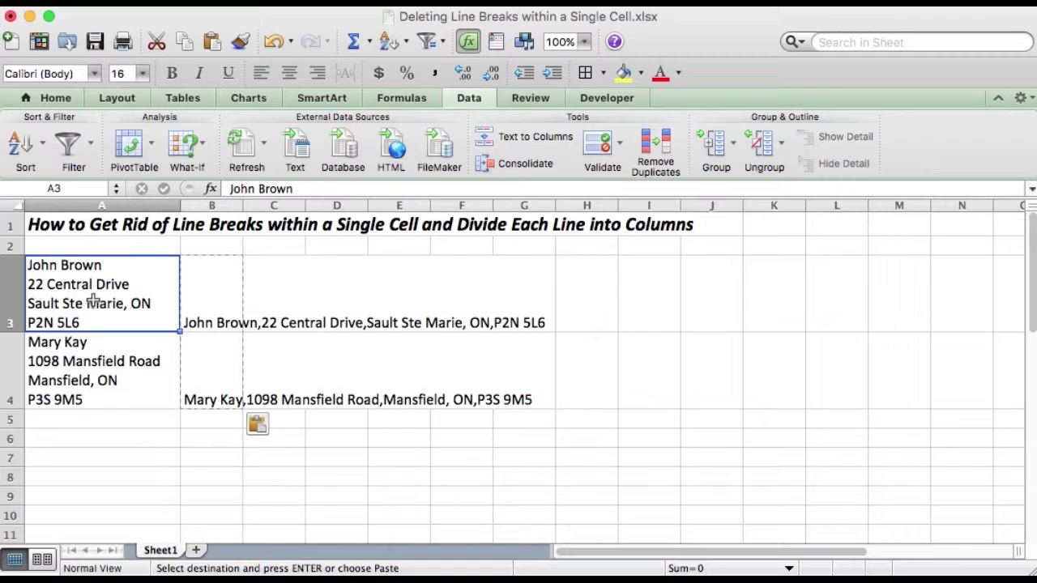
click(90, 361)
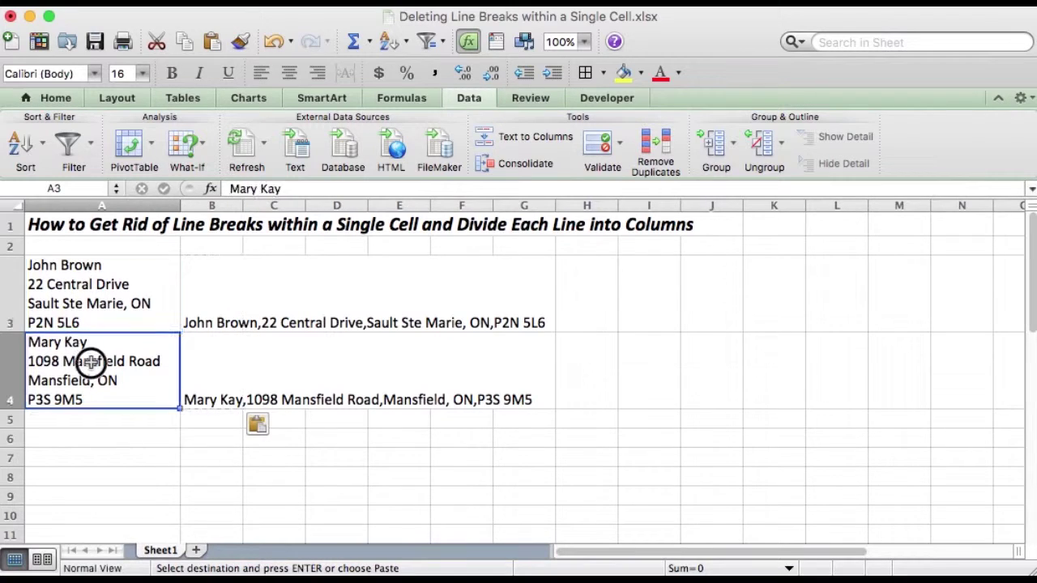
click(89, 308)
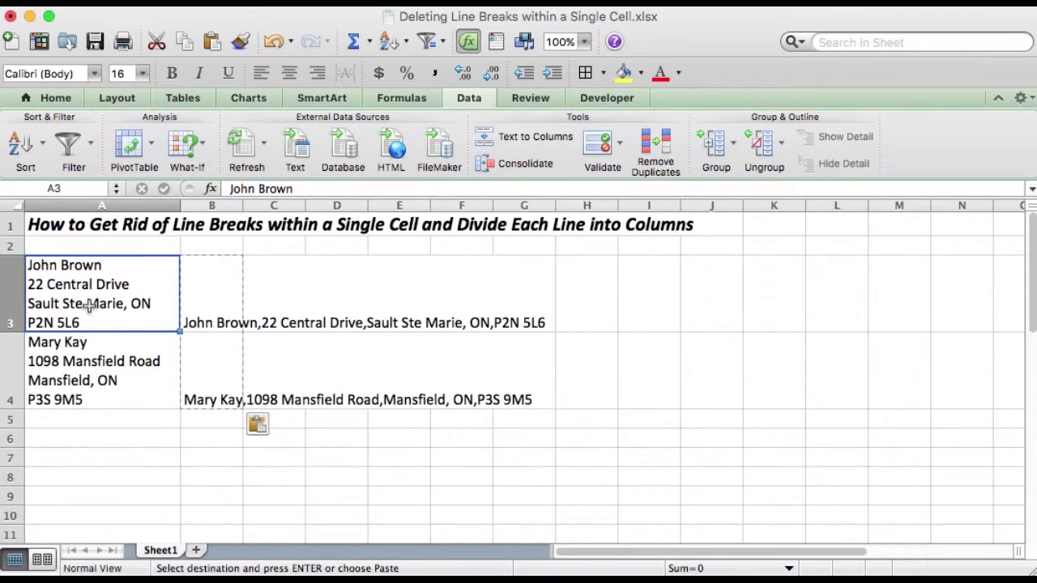
click(272, 316)
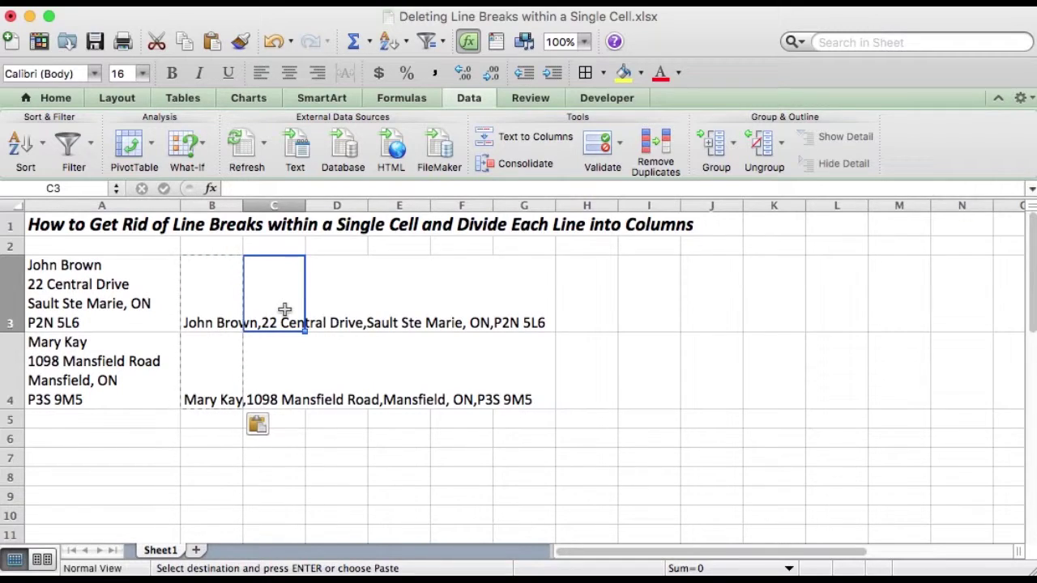
click(218, 297)
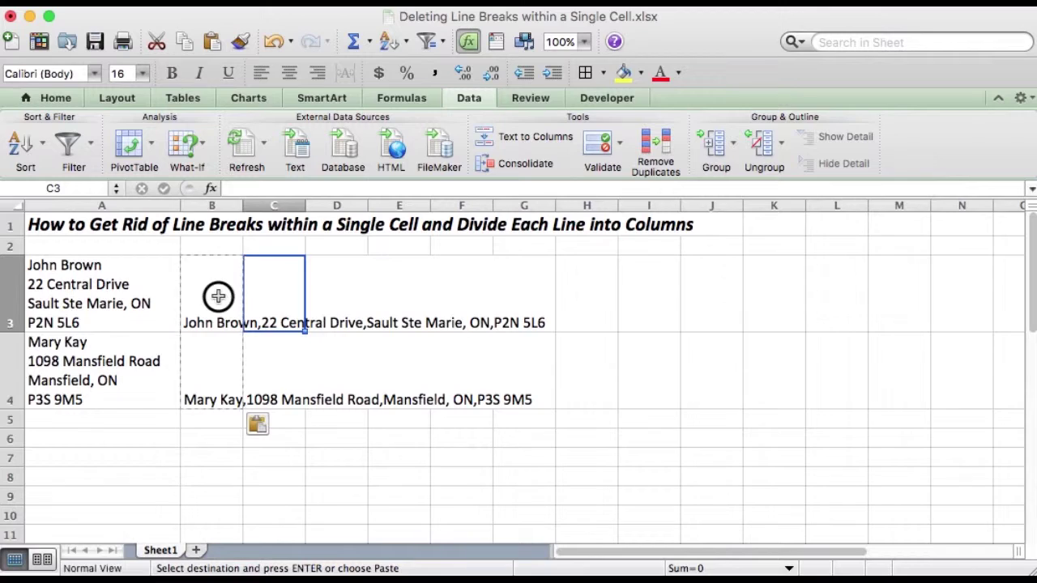
drag(218, 296, 216, 352)
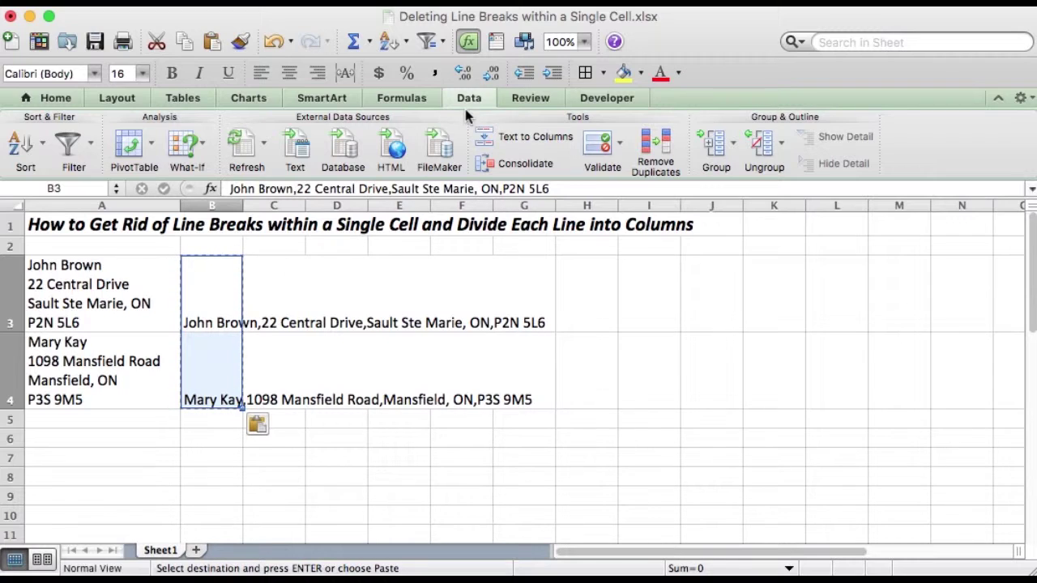
Run Text to Columns as Delimited with only Comma checked, splitting addresses into B–F.
click(521, 137)
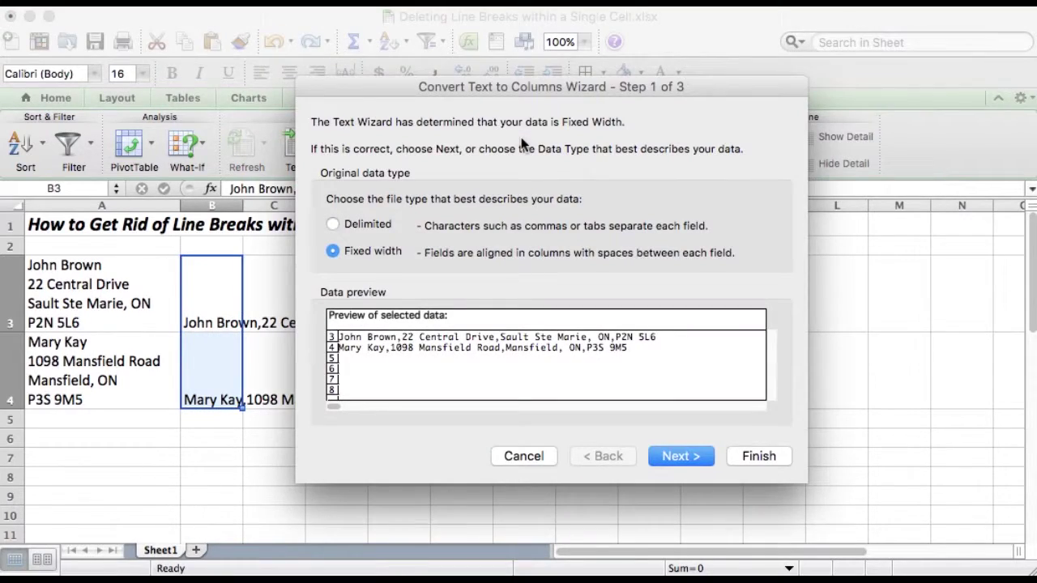
click(333, 224)
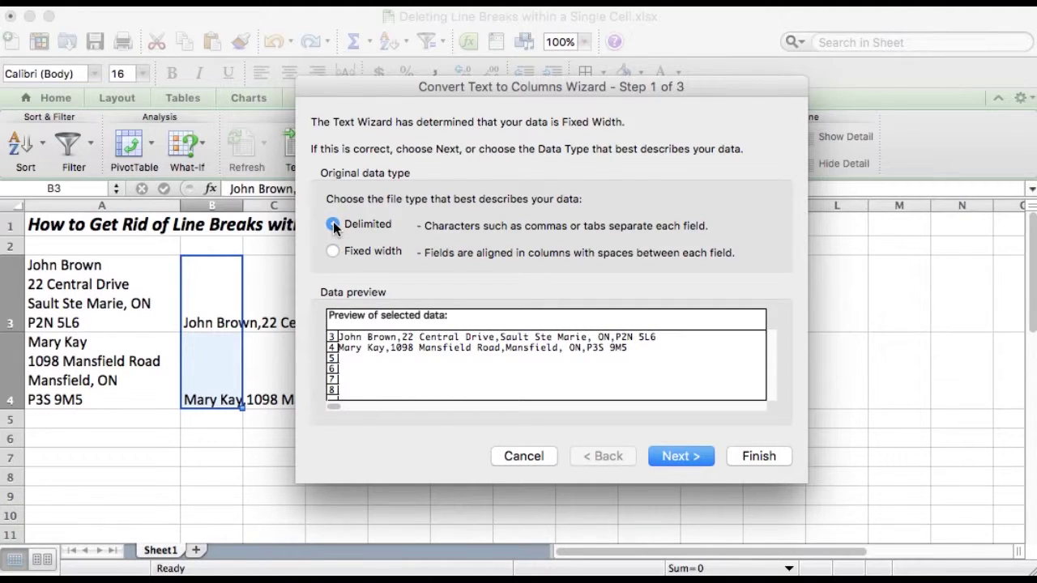
click(671, 459)
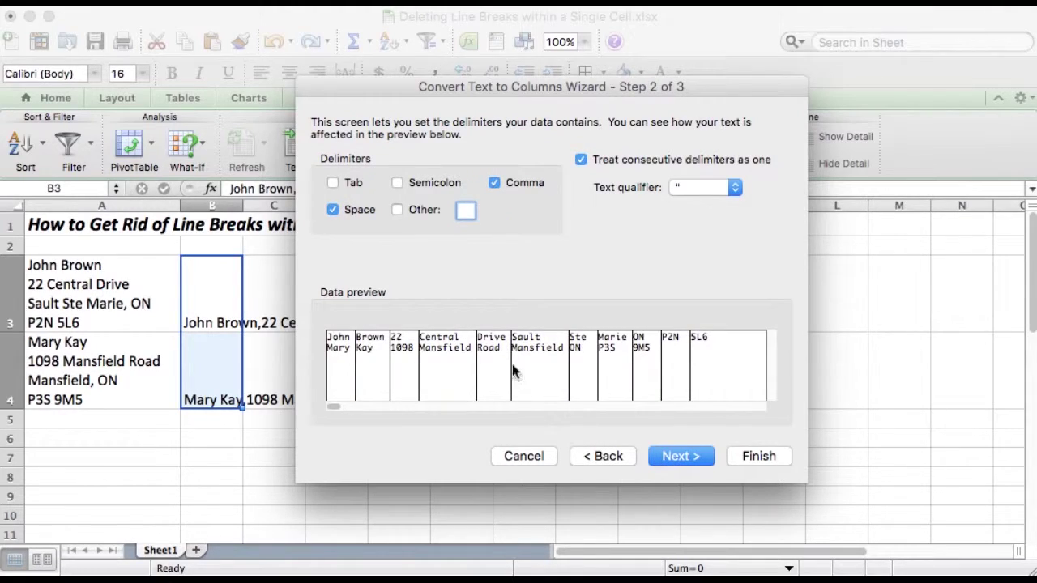
click(333, 210)
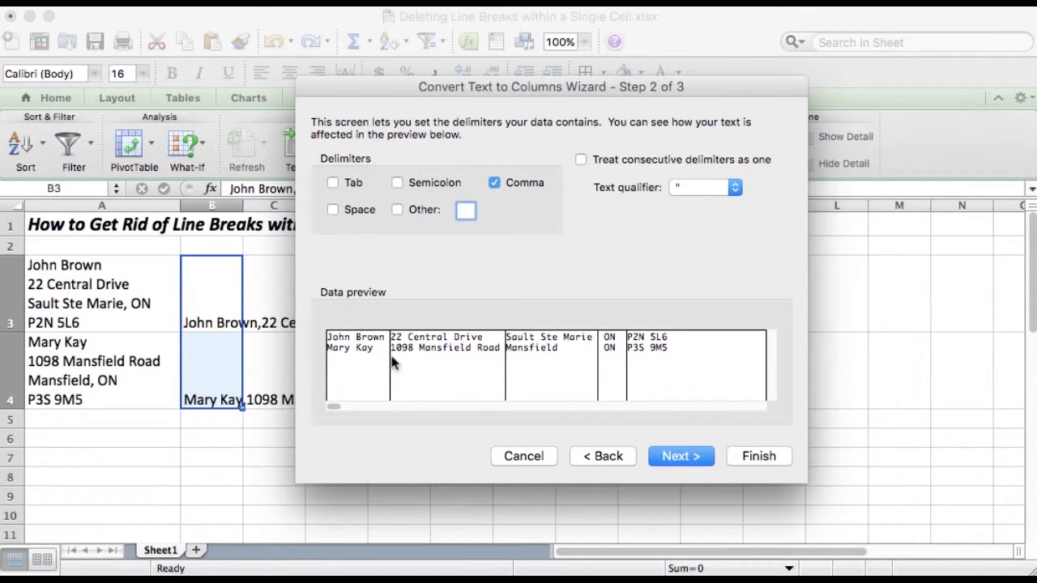
click(680, 456)
click(758, 456)
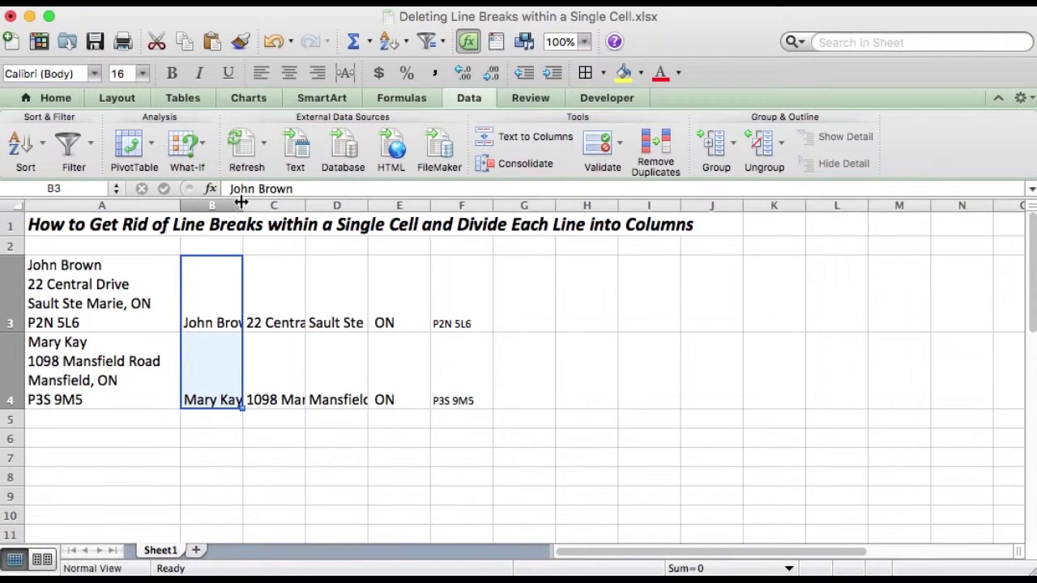
Autofit columns B–E and set the postal codes in F3:F4 to font size 16.
drag(222, 201, 427, 204)
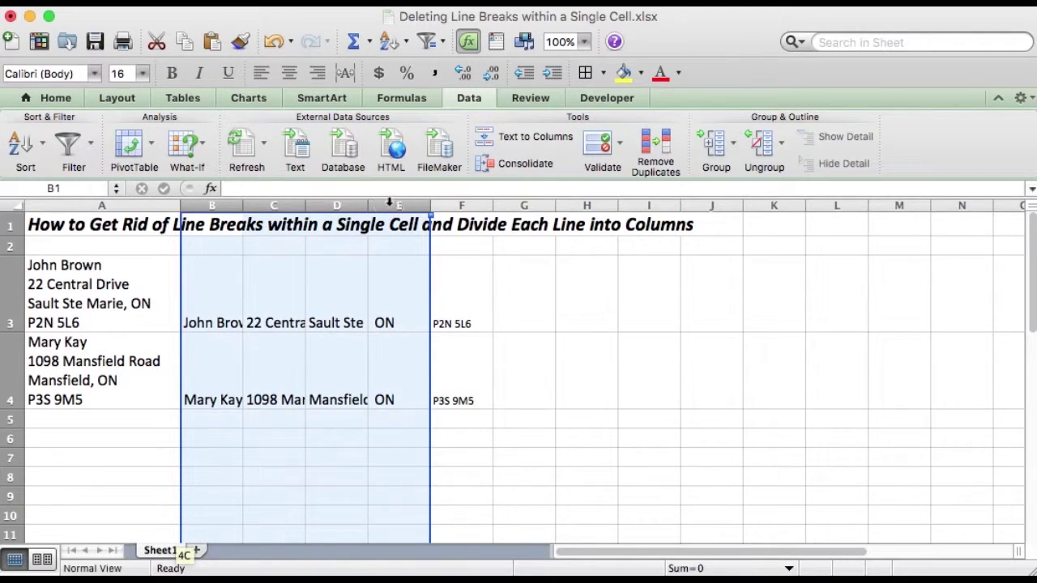
double_click(431, 203)
drag(550, 317, 558, 365)
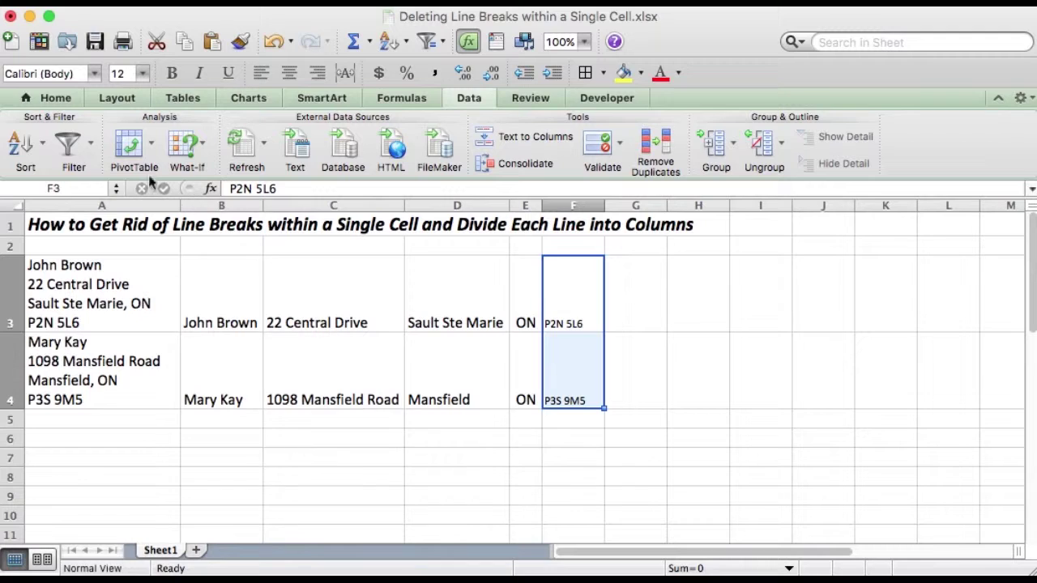
click(142, 74)
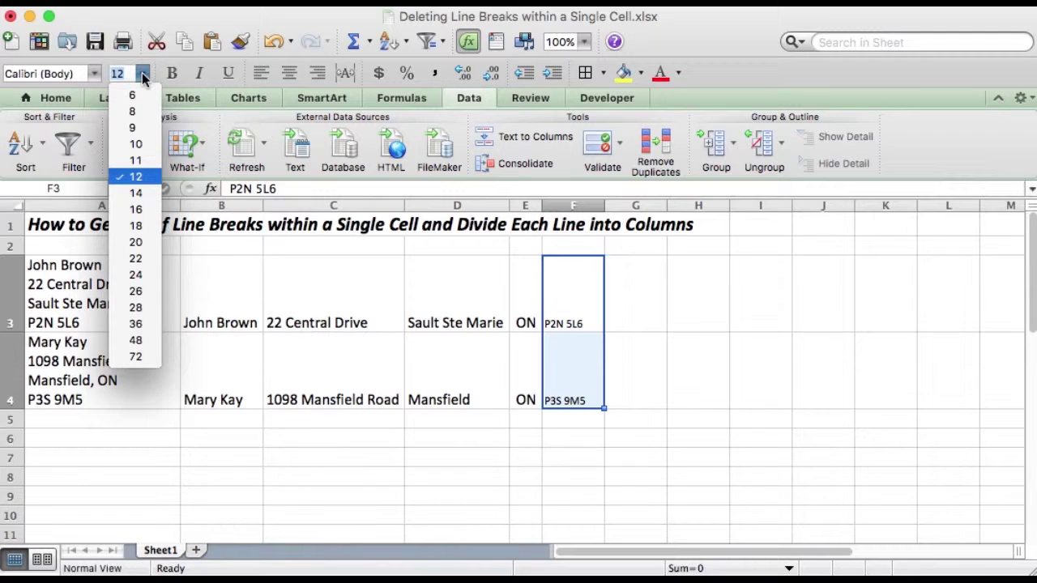
click(144, 209)
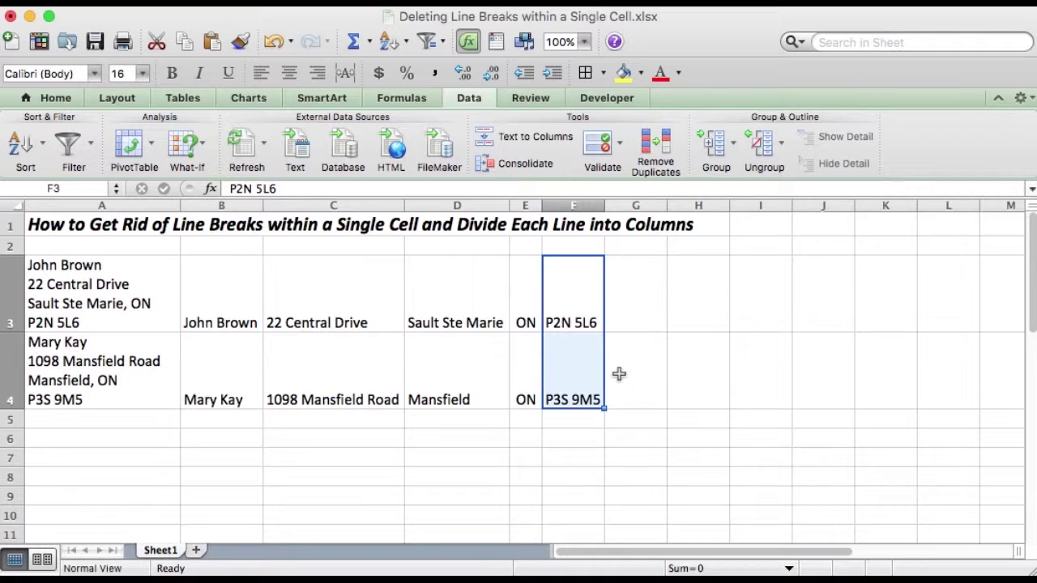
click(110, 282)
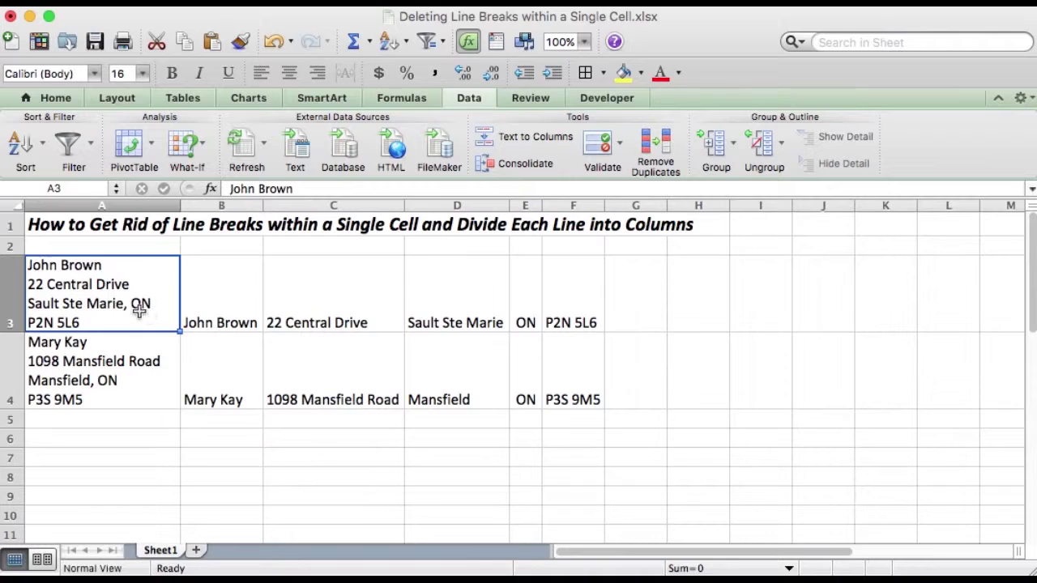
click(81, 371)
click(78, 312)
scroll(220, 322, right, 2)
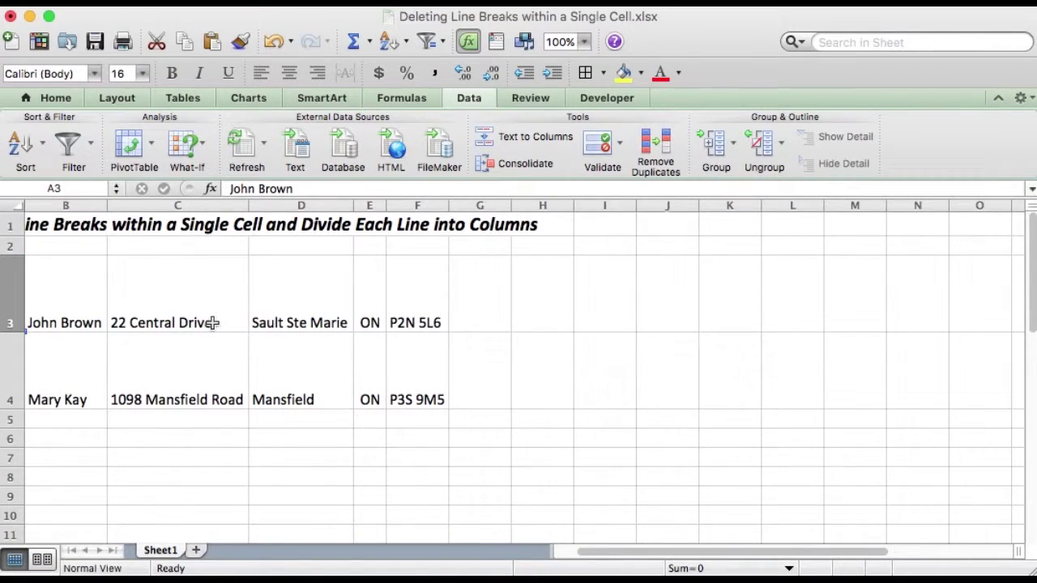